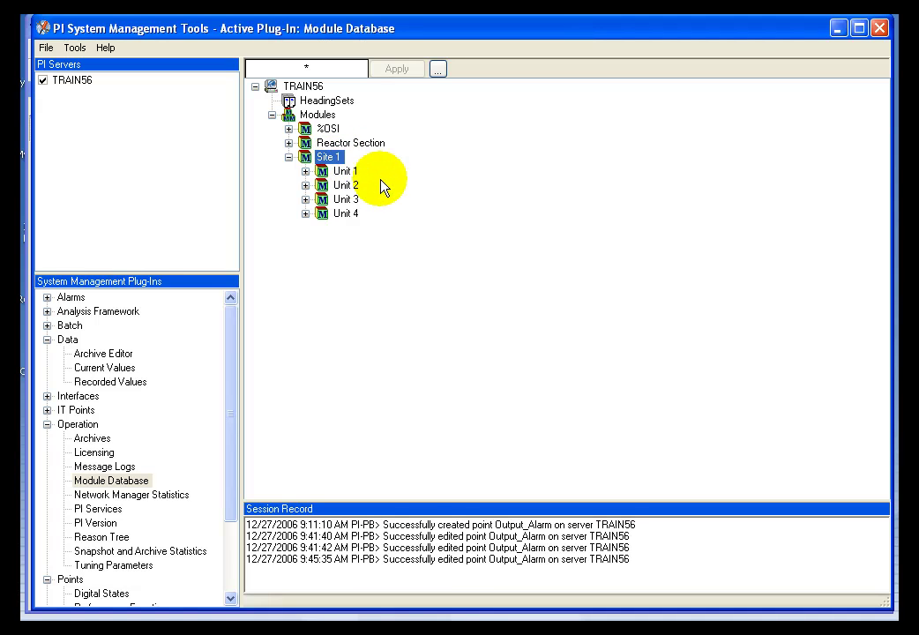
Step: Select Site 1 and look over its Unit 2, Unit 3 and Unit 4 modules
{"action": "left_click", "coordinate": [328, 158]}
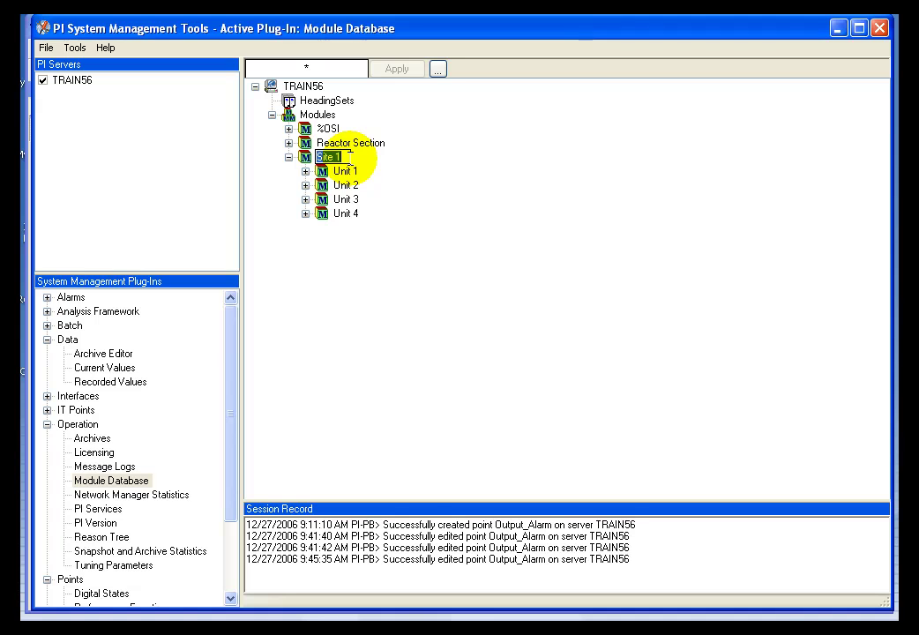
{"action": "left_click", "coordinate": [325, 177]}
{"action": "left_click", "coordinate": [325, 187]}
{"action": "left_click", "coordinate": [327, 201]}
{"action": "left_click", "coordinate": [326, 217]}
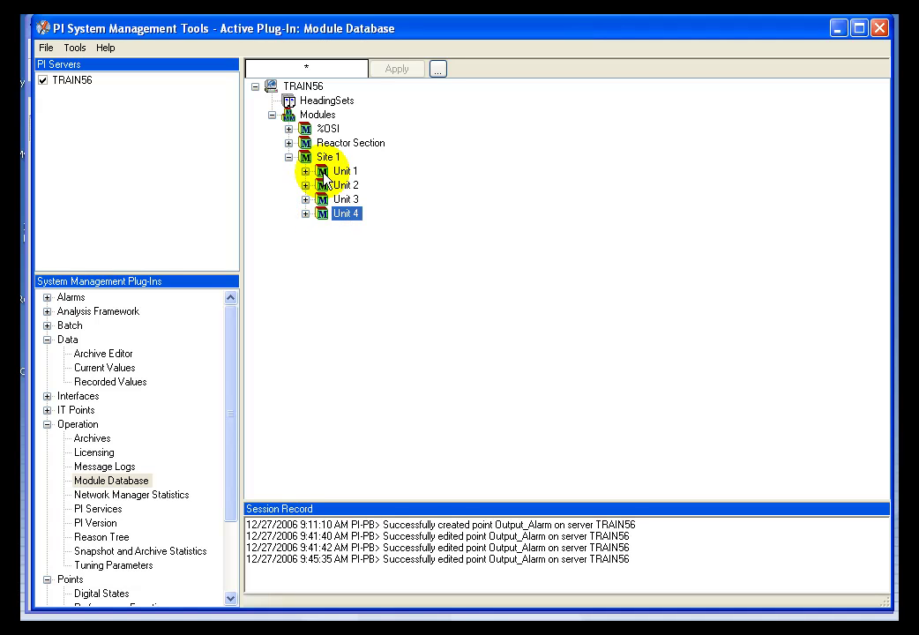
Step: Expand Unit 1 to reveal its Flow alias CDT158 and Design property 125
{"action": "left_click", "coordinate": [306, 172]}
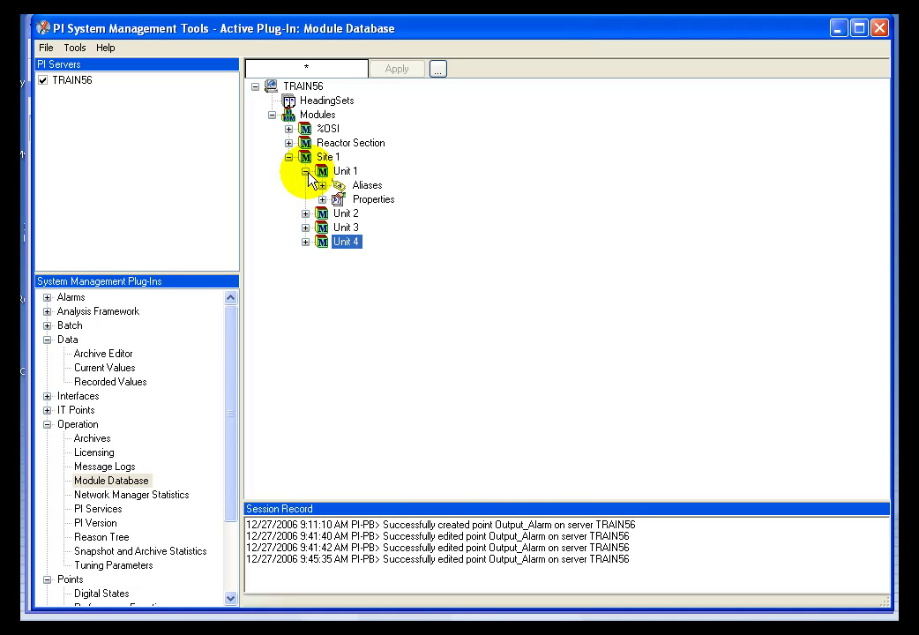
{"action": "left_click", "coordinate": [322, 185]}
{"action": "left_click", "coordinate": [385, 205]}
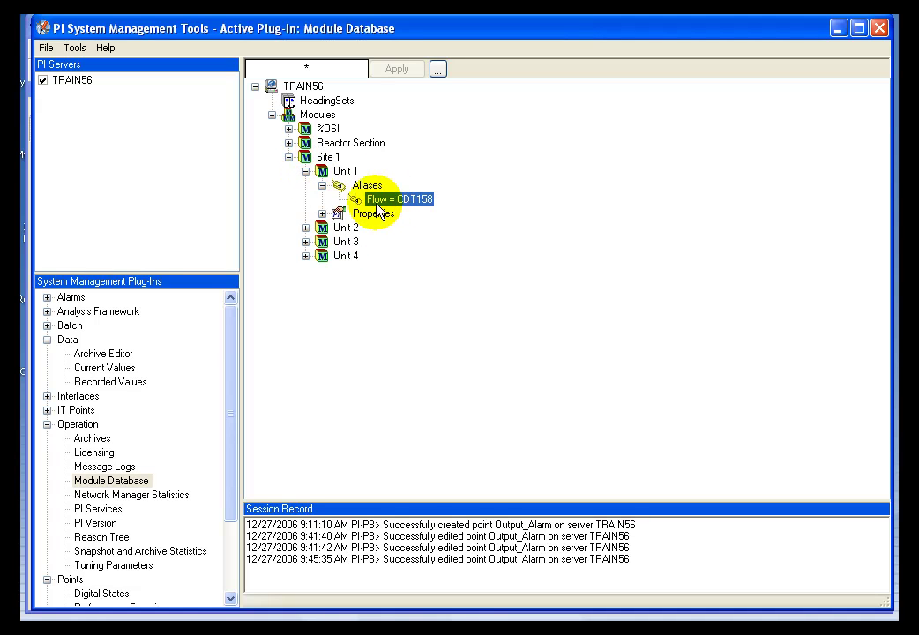
{"action": "left_click", "coordinate": [323, 214]}
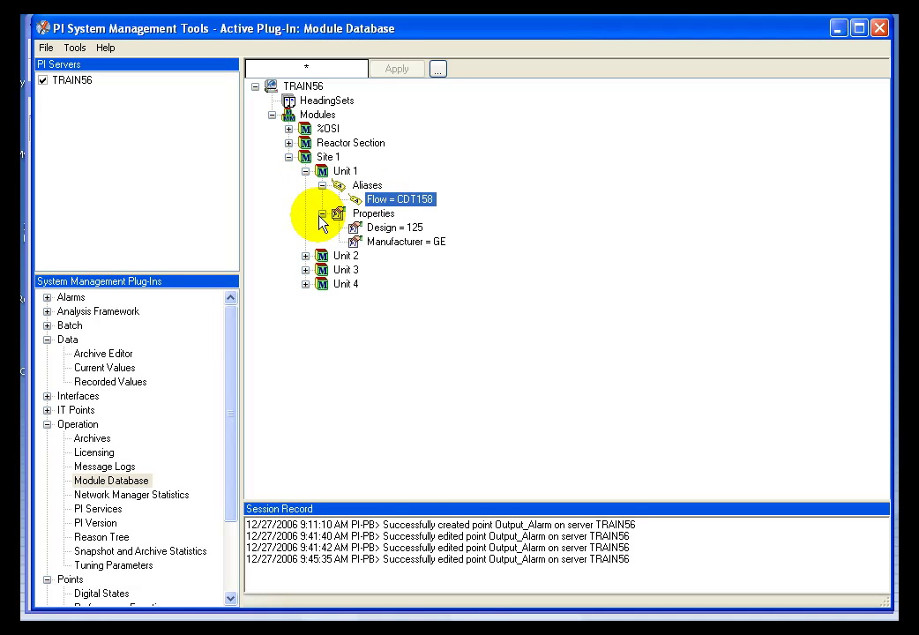
{"action": "left_click", "coordinate": [389, 232]}
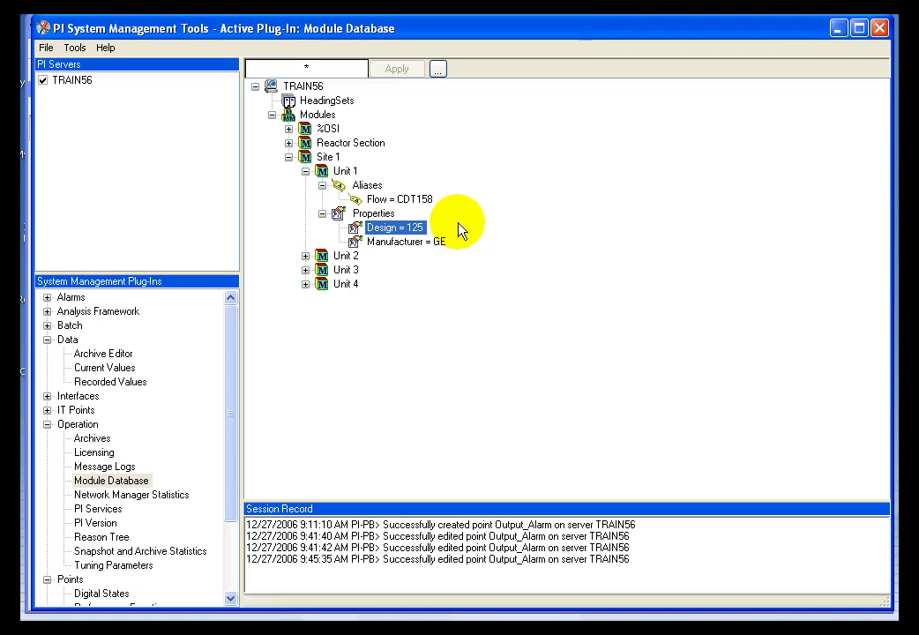
Step: Reveal Unit 2's Flow alias CDT258 and Design 25, then show the CDT tags' current values
{"action": "left_click", "coordinate": [305, 255]}
{"action": "left_click", "coordinate": [322, 270]}
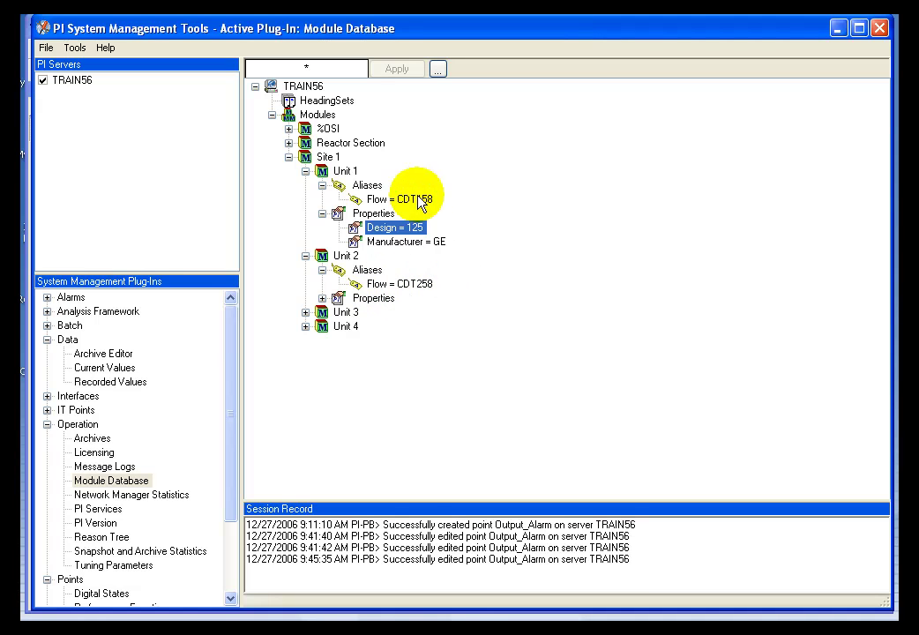
{"action": "left_click", "coordinate": [322, 298]}
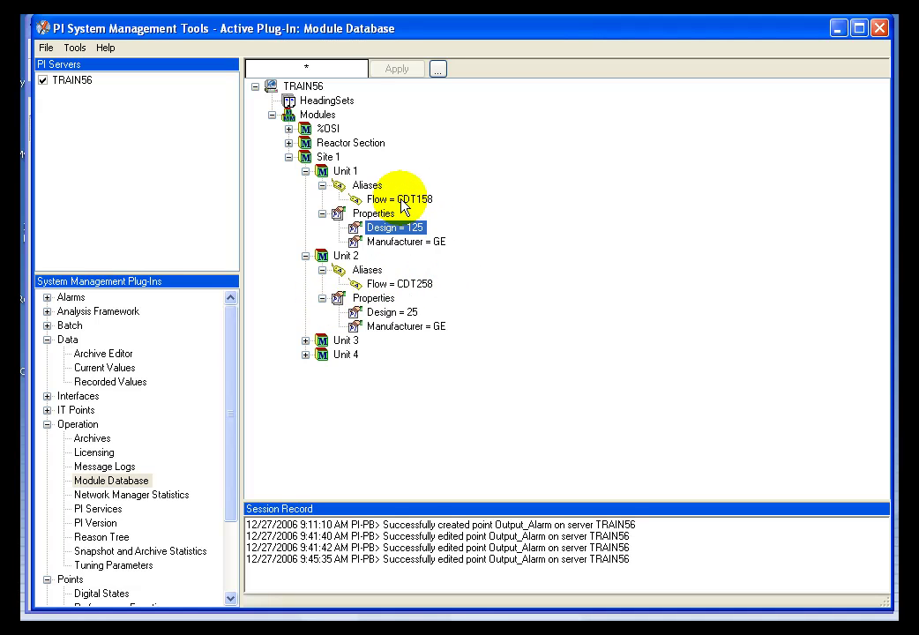
{"action": "left_click", "coordinate": [397, 314]}
{"action": "left_click", "coordinate": [399, 230]}
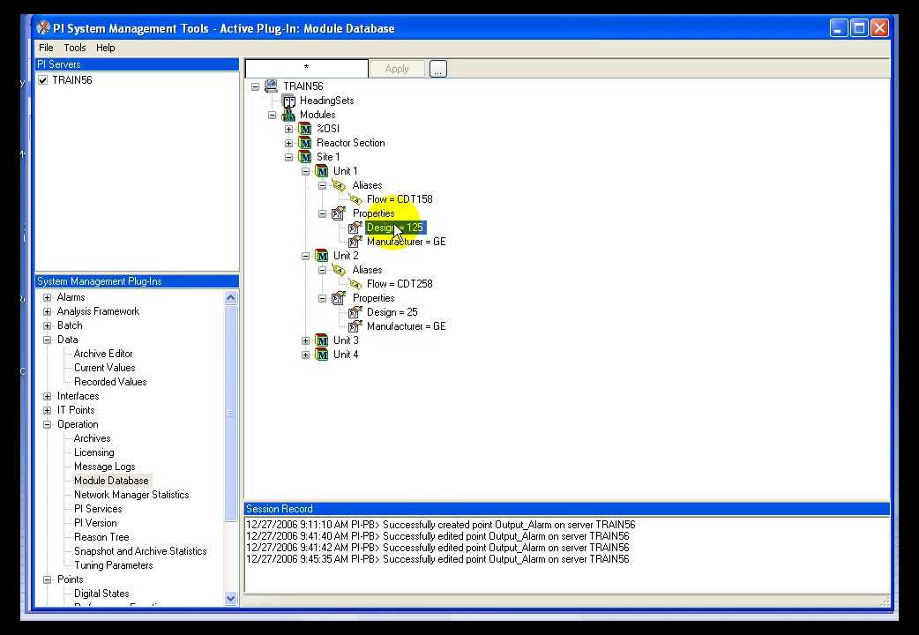
{"action": "left_click", "coordinate": [419, 282]}
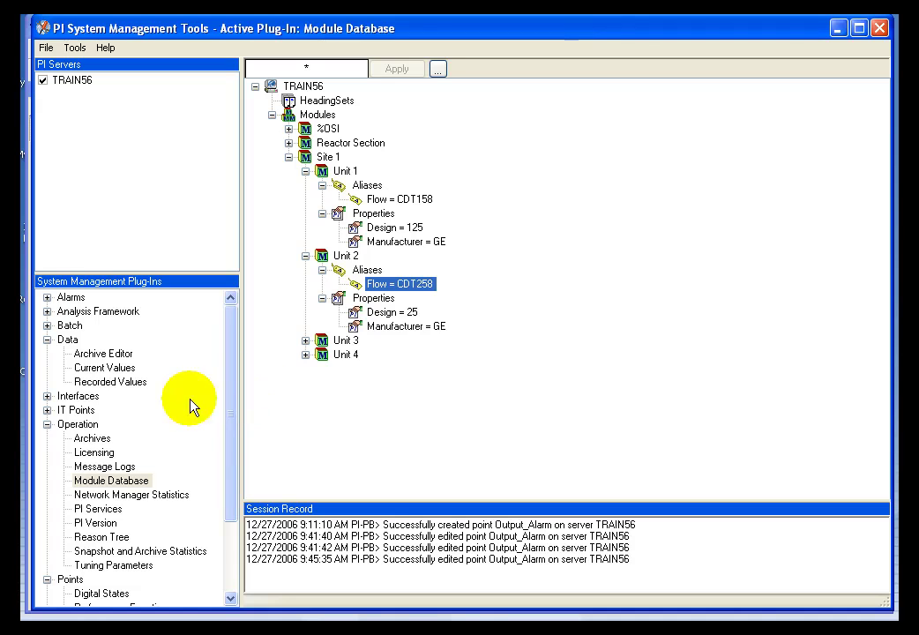
{"action": "left_click", "coordinate": [97, 370]}
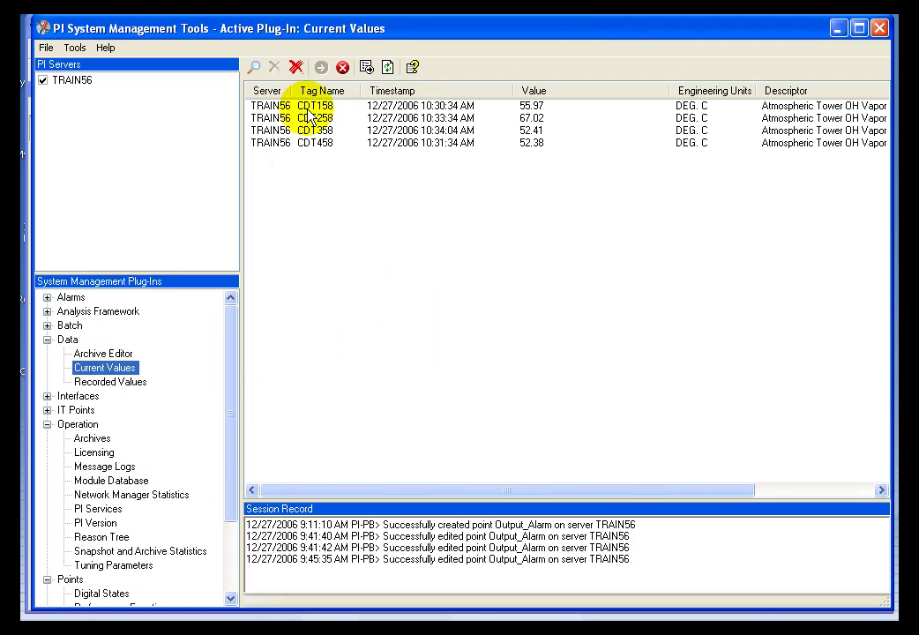
Step: Review tags CDT158–CDT458 twice, refreshing CDT258 to 64.24 and CDT358 to 56.28
{"action": "left_click", "coordinate": [333, 105]}
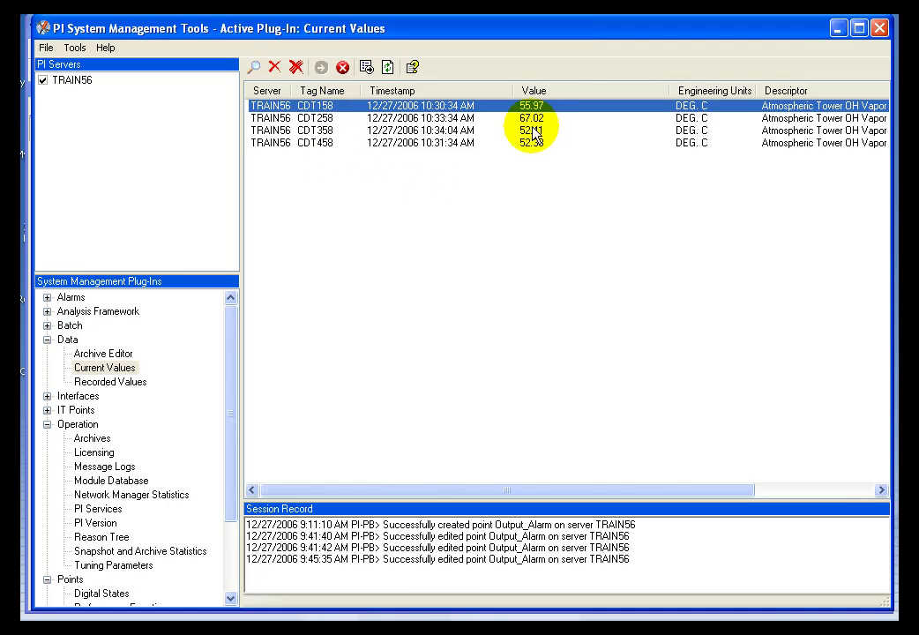
{"action": "left_click", "coordinate": [427, 118]}
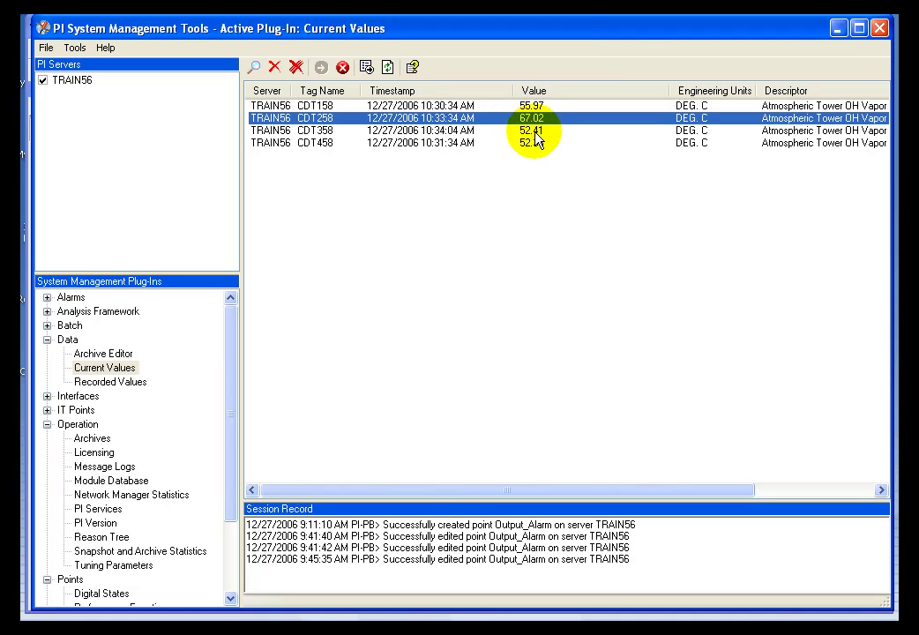
{"action": "left_click", "coordinate": [533, 131]}
{"action": "left_click", "coordinate": [535, 142]}
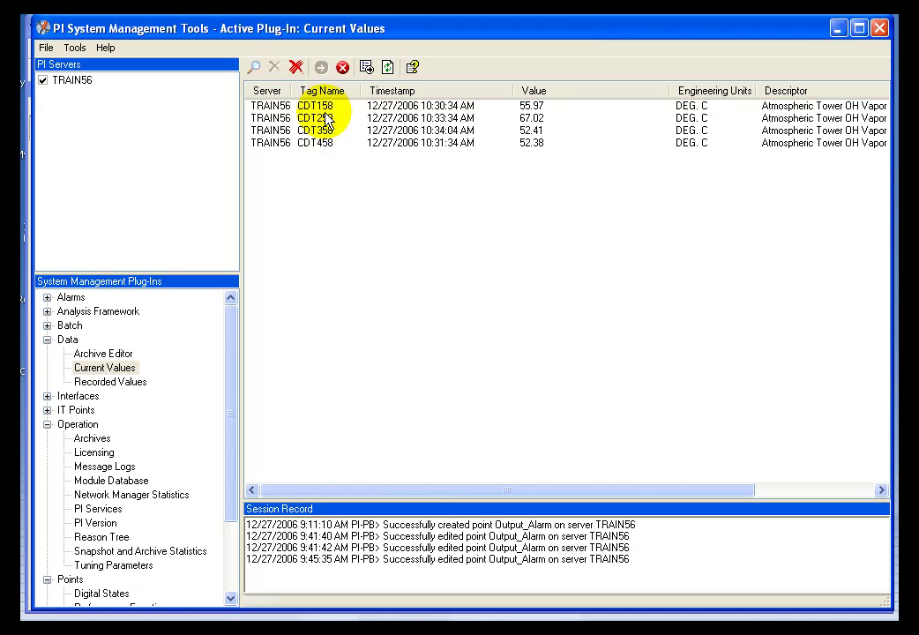
{"action": "left_click", "coordinate": [325, 107]}
{"action": "left_click", "coordinate": [323, 118]}
{"action": "left_click", "coordinate": [324, 131]}
{"action": "left_click", "coordinate": [325, 143]}
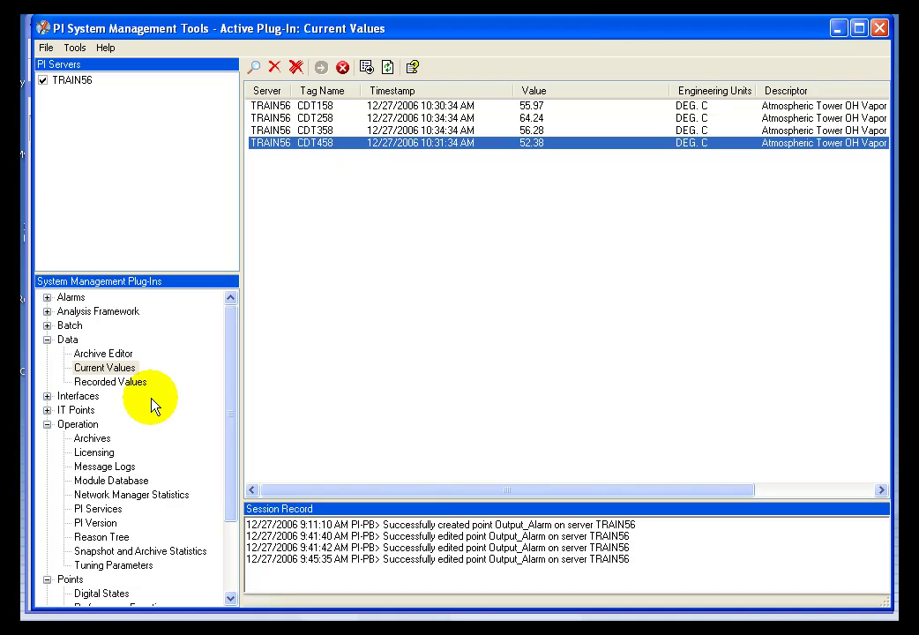
Step: Recheck the Flow aliases CDT158 and CDT258 in the module tree, then open Point Builder
{"action": "left_click", "coordinate": [110, 480]}
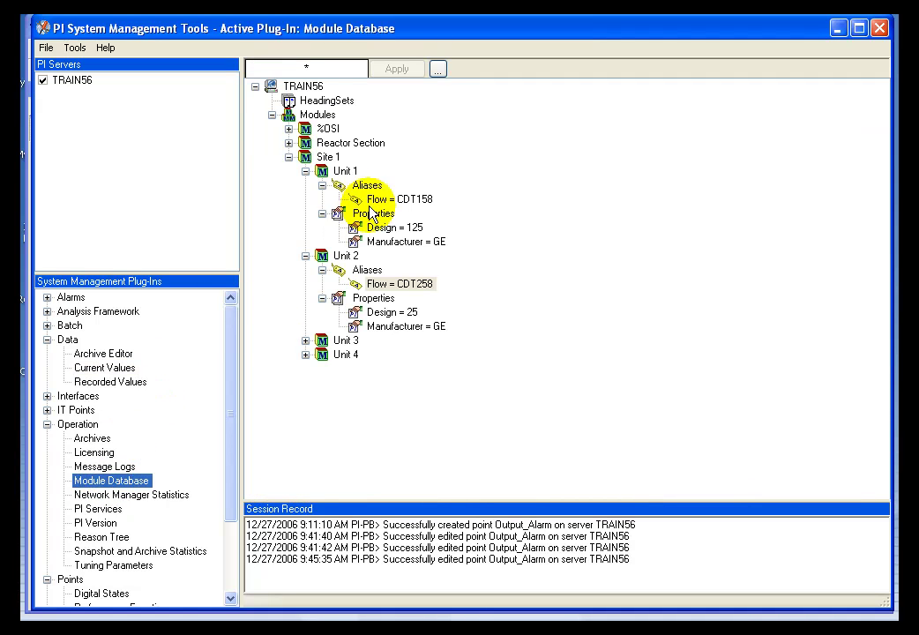
{"action": "left_click", "coordinate": [393, 200]}
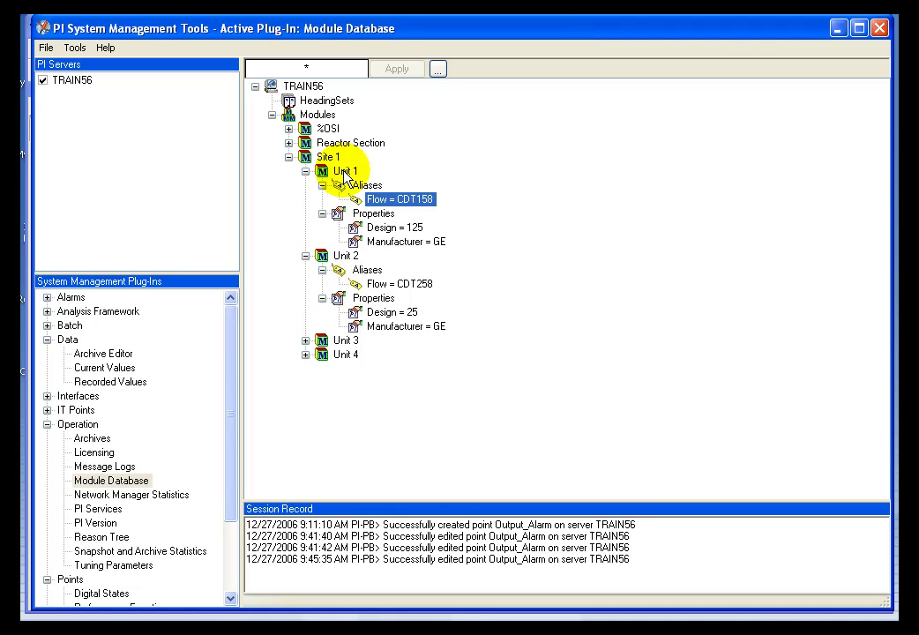
{"action": "left_click", "coordinate": [413, 201]}
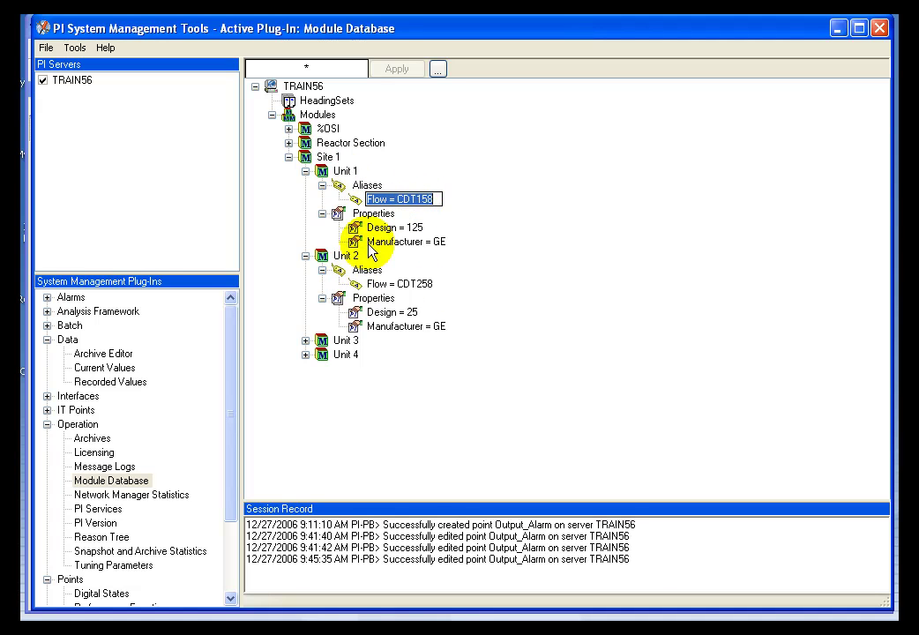
{"action": "left_click", "coordinate": [404, 286]}
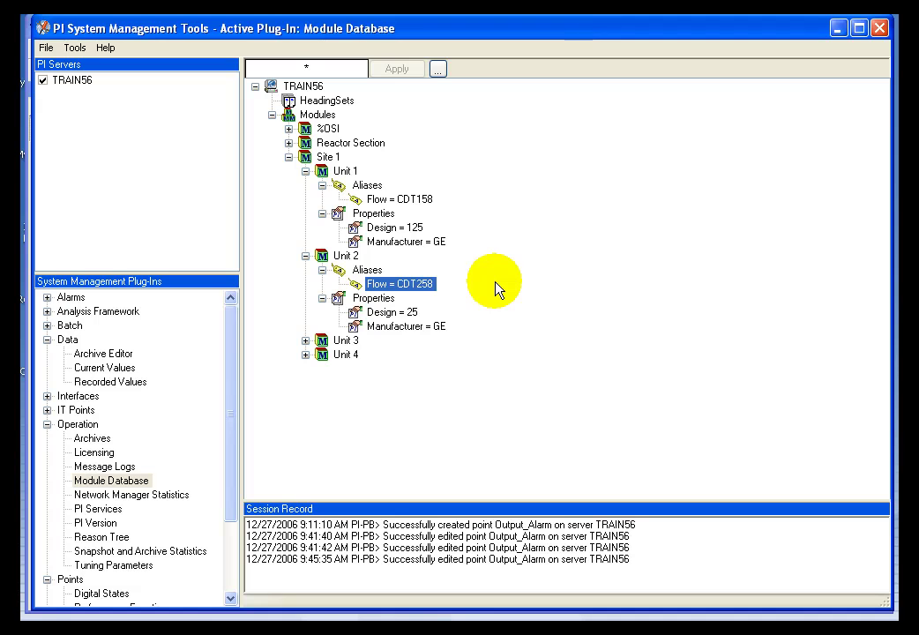
{"action": "left_click", "coordinate": [389, 199]}
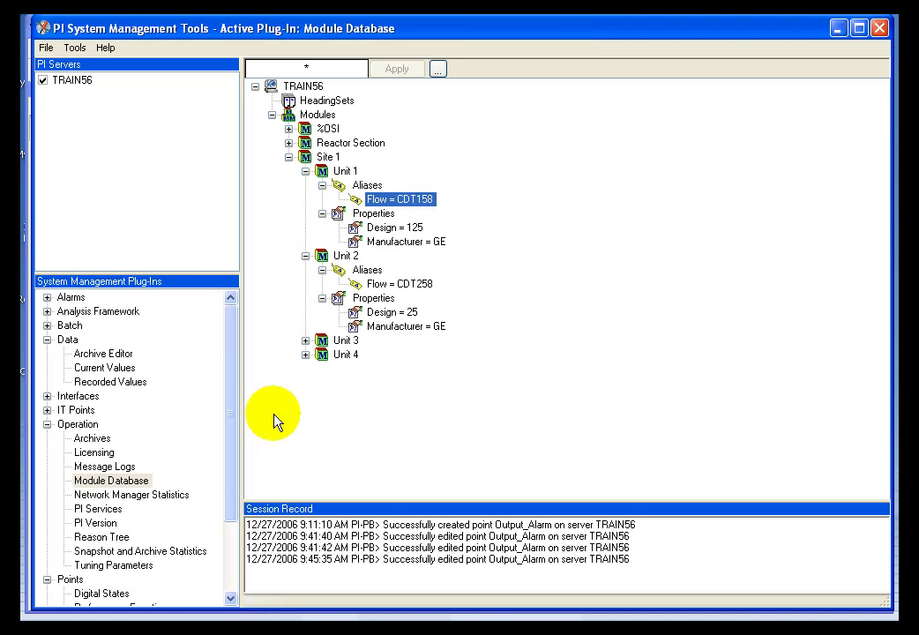
{"action": "left_click_drag", "start_coordinate": [229, 477], "coordinate": [117, 618]}
{"action": "left_click", "coordinate": [108, 551]}
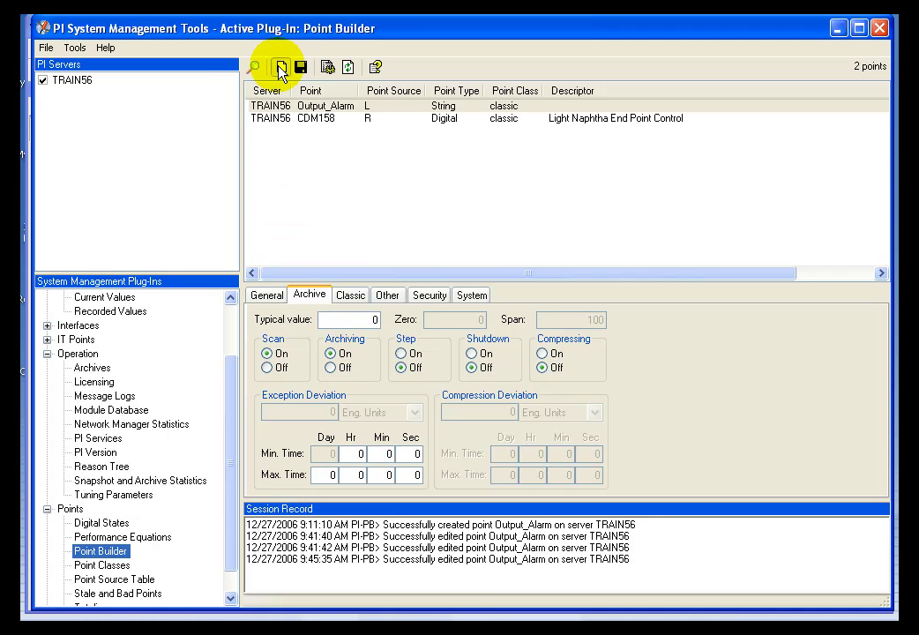
Step: Name the new point CDT_Output_log, make it a String point, and save it to TRAIN56
{"action": "left_click", "coordinate": [287, 295]}
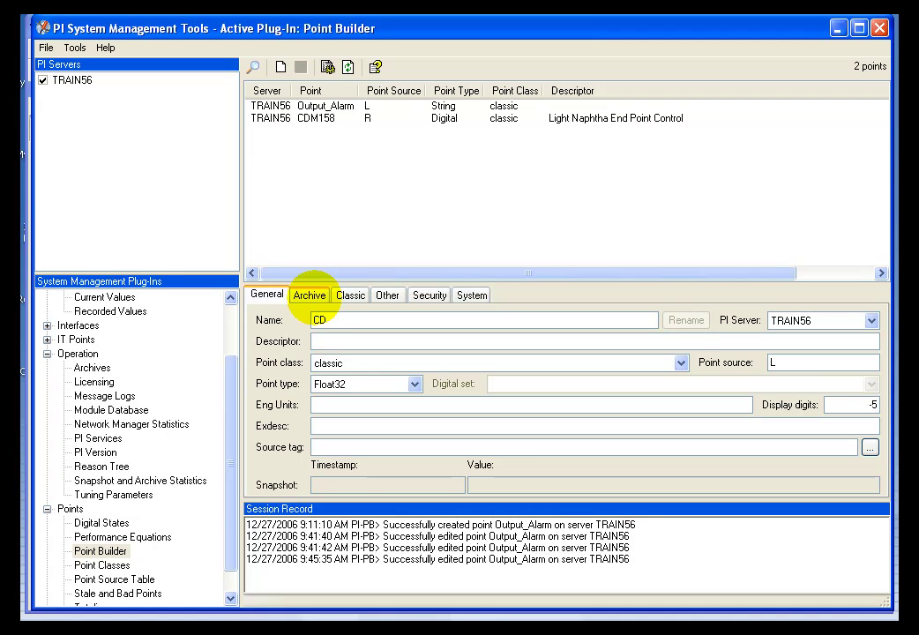
{"action": "type", "text": "CDT_0"}
{"action": "type", "text": "utput_lo"}
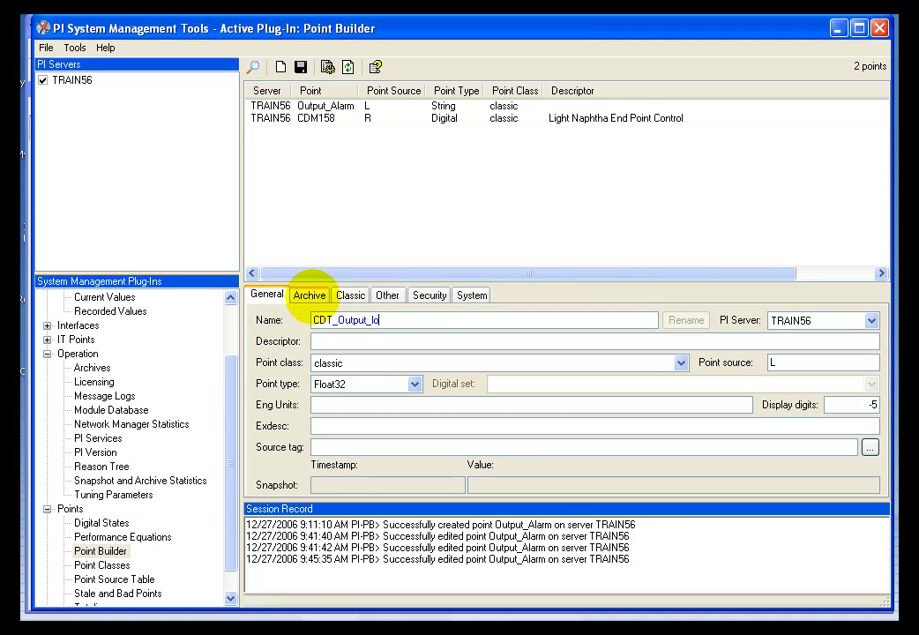
{"action": "type", "text": "g"}
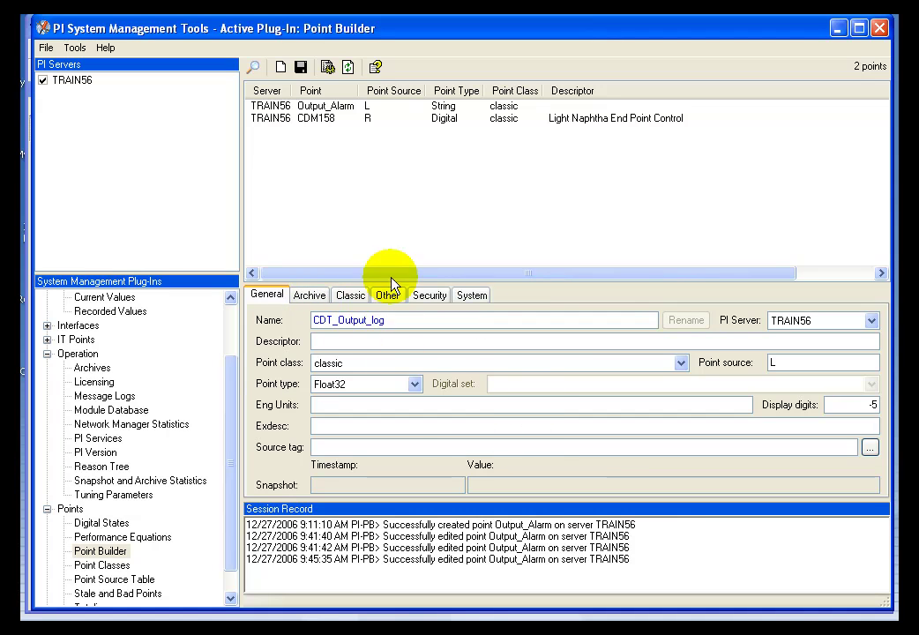
{"action": "left_click", "coordinate": [416, 388]}
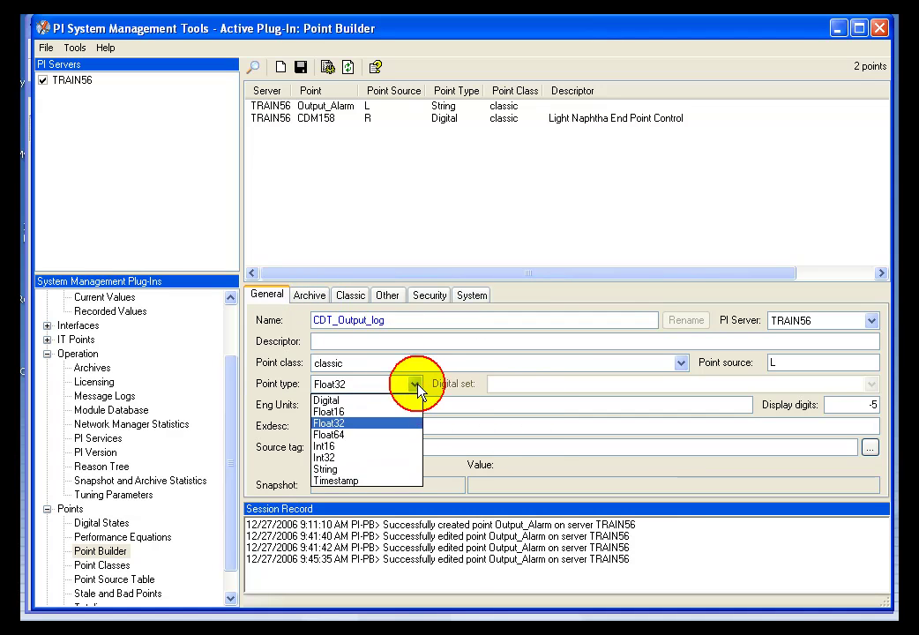
{"action": "left_click", "coordinate": [360, 471]}
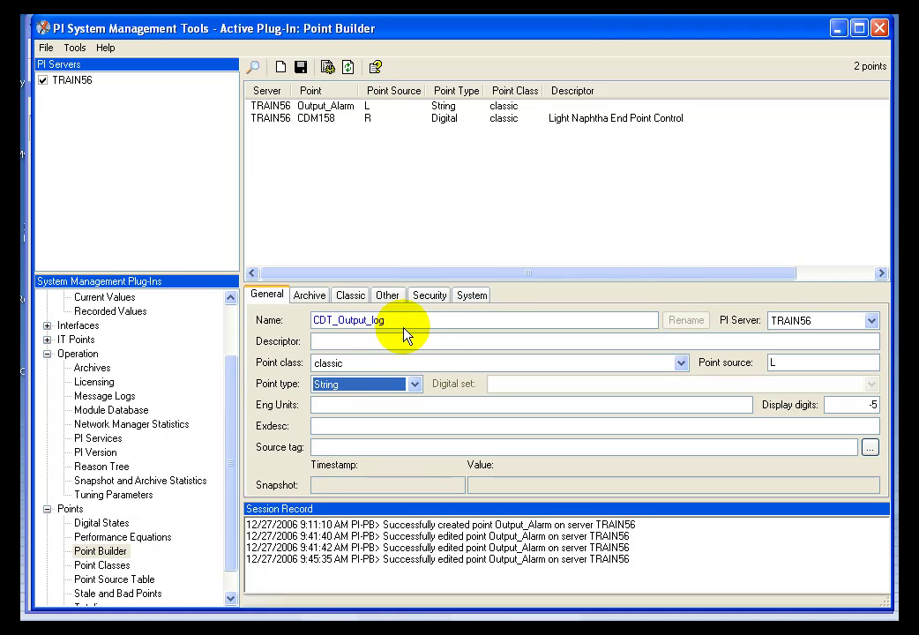
{"action": "left_click", "coordinate": [300, 68]}
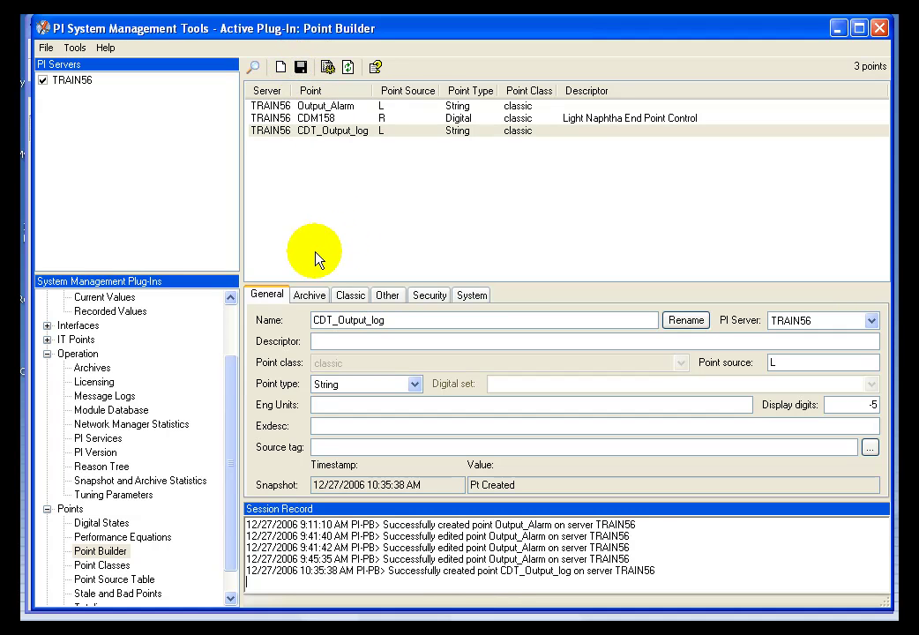
Step: Show Current Values and review CDT158 (53.08), CDT258 (59.53), CDT358 (62.40) and CDT458
{"action": "scroll", "coordinate": [203, 372], "scroll_direction": "up", "scroll_amount": 2}
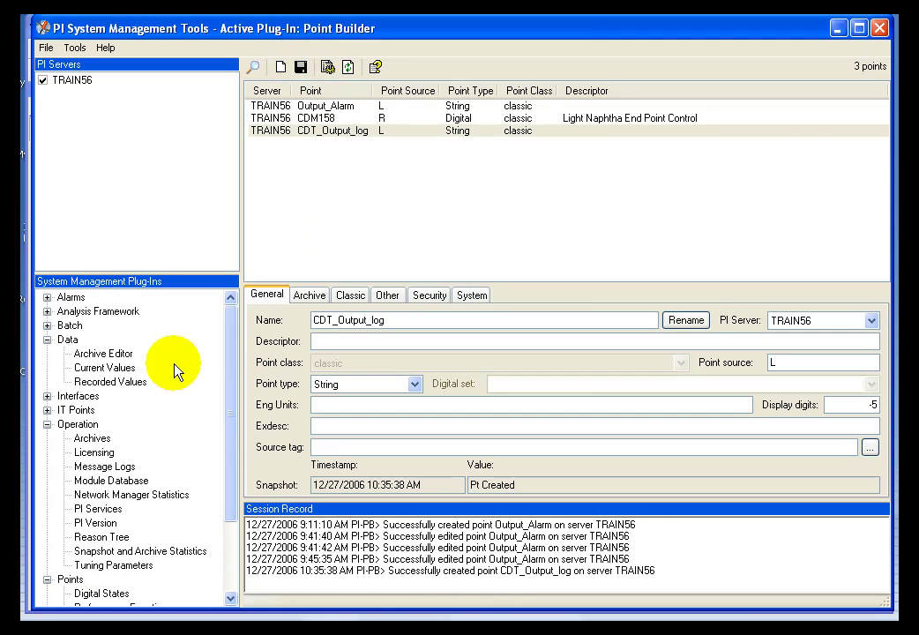
{"action": "left_click", "coordinate": [115, 370]}
{"action": "left_click", "coordinate": [324, 105]}
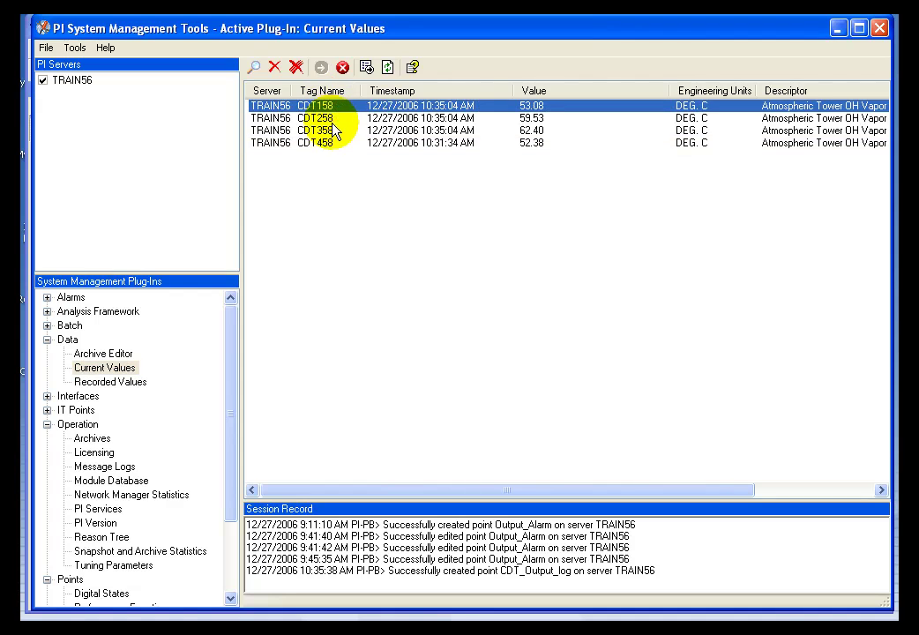
{"action": "left_click", "coordinate": [334, 119]}
{"action": "left_click", "coordinate": [332, 131]}
{"action": "left_click", "coordinate": [330, 143]}
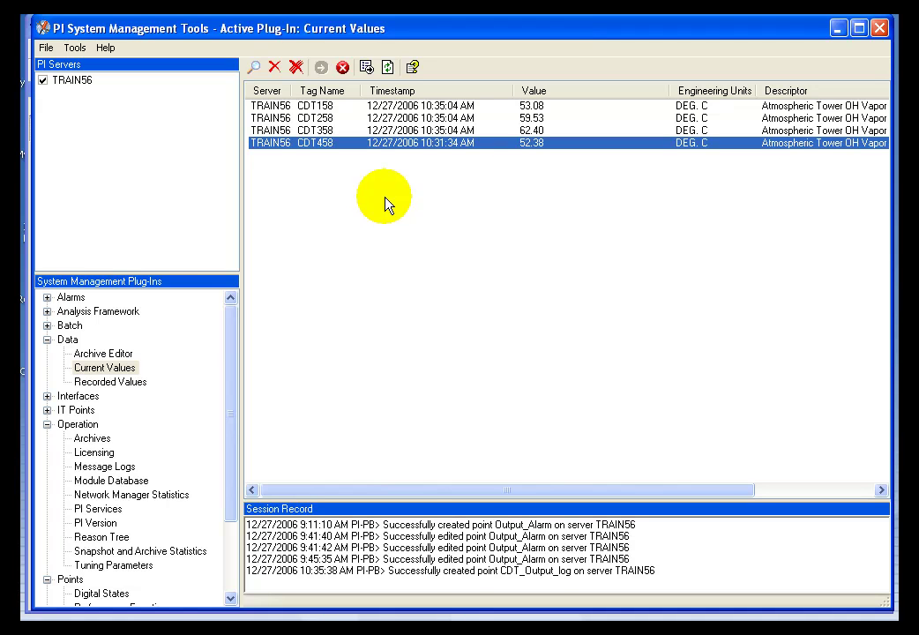
Step: In Module Database, collapse Units 1 and 2, recheck Unit 1's CDT158 alias, then browse Units 2–4
{"action": "left_click", "coordinate": [111, 480]}
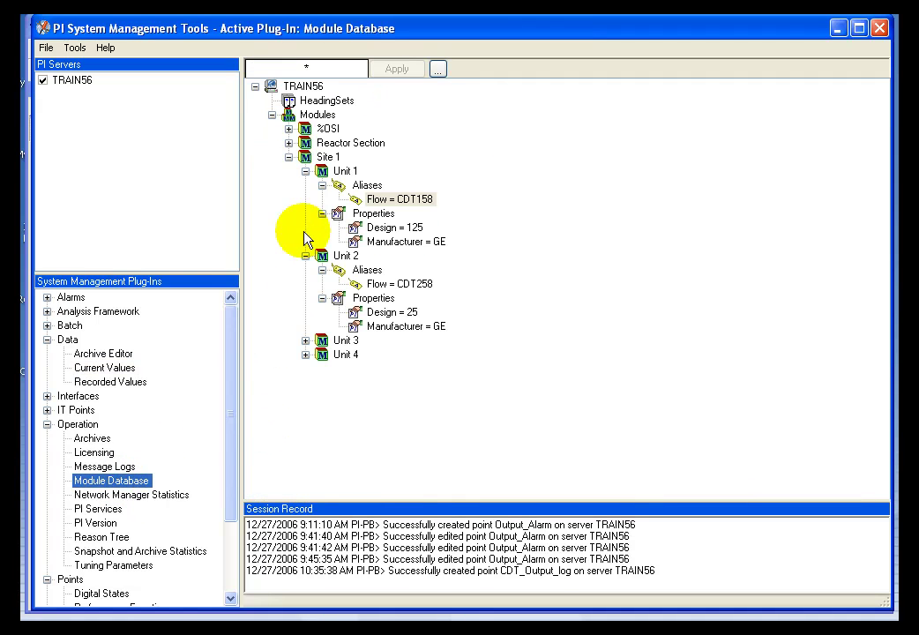
{"action": "left_click", "coordinate": [305, 171]}
{"action": "left_click", "coordinate": [305, 186]}
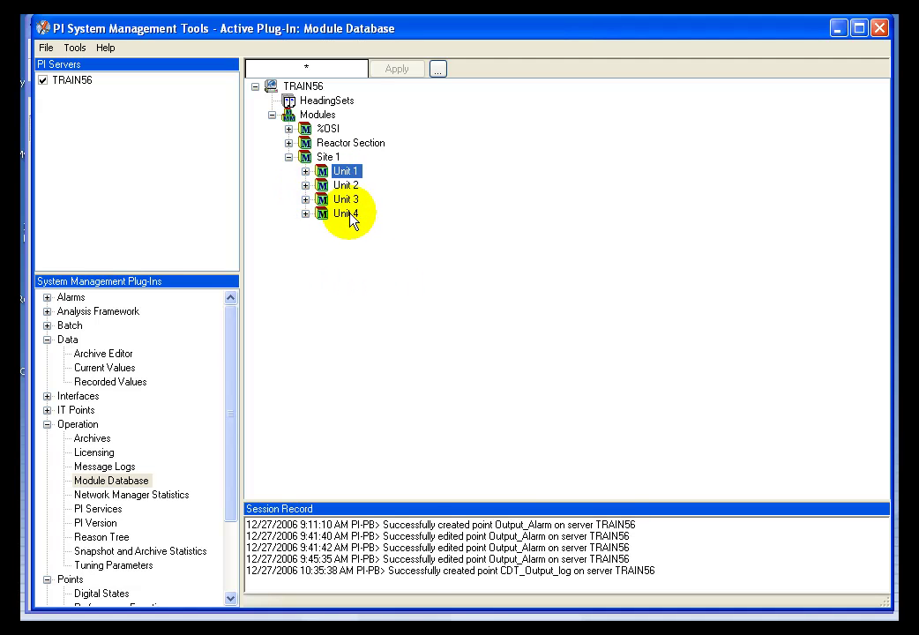
{"action": "left_click", "coordinate": [306, 171]}
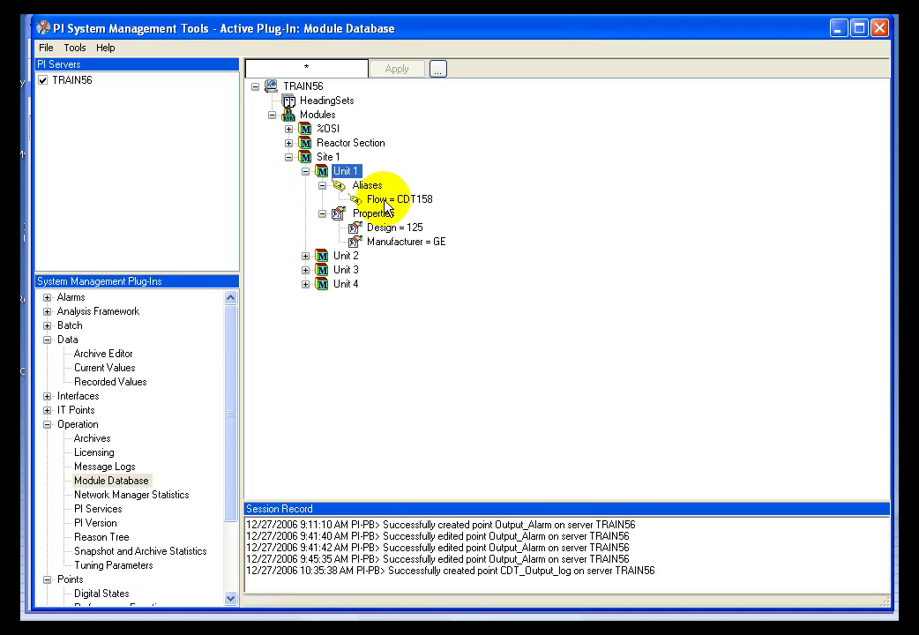
{"action": "left_click", "coordinate": [393, 201]}
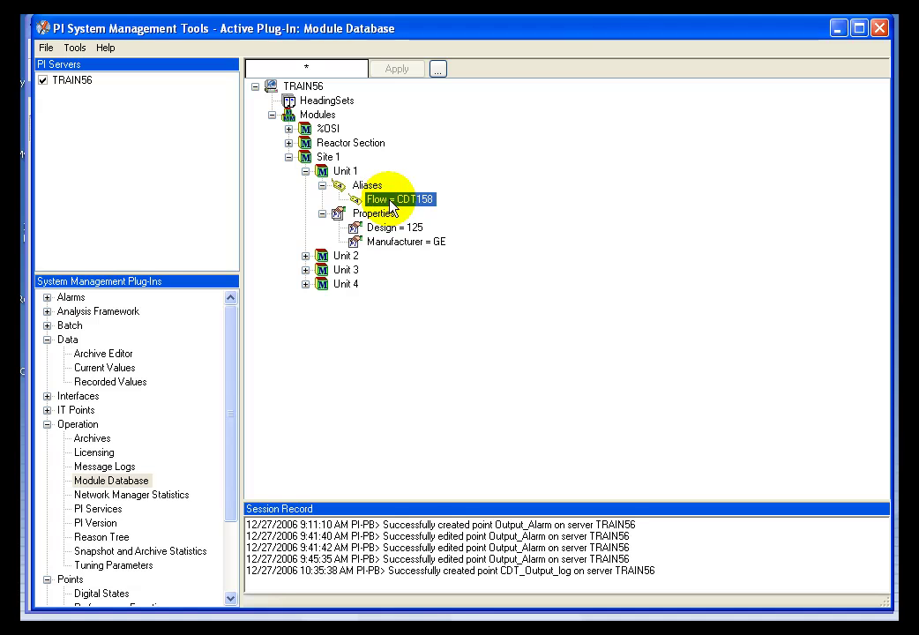
{"action": "left_click", "coordinate": [306, 171]}
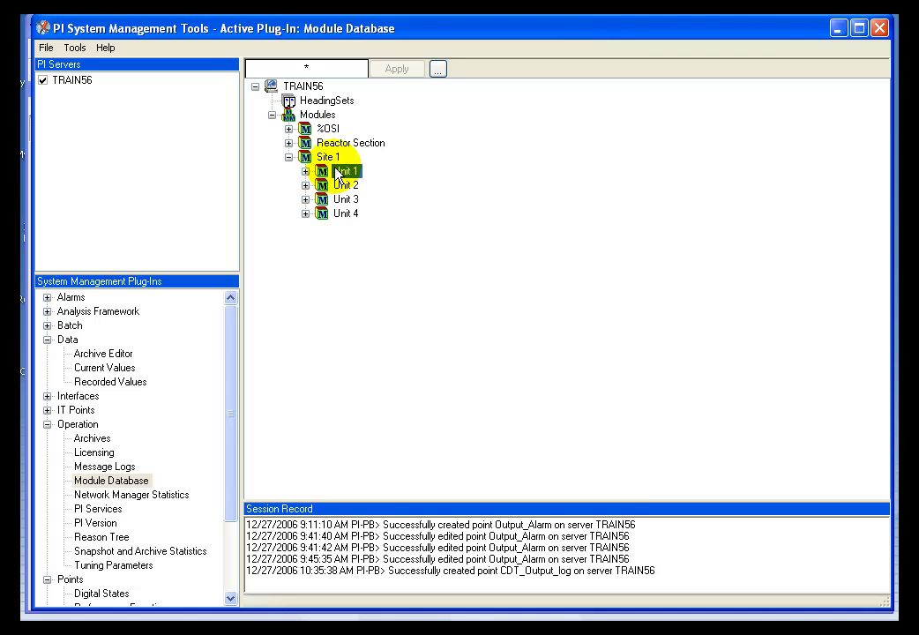
{"action": "left_click", "coordinate": [324, 185]}
{"action": "left_click", "coordinate": [320, 200]}
{"action": "left_click", "coordinate": [322, 214]}
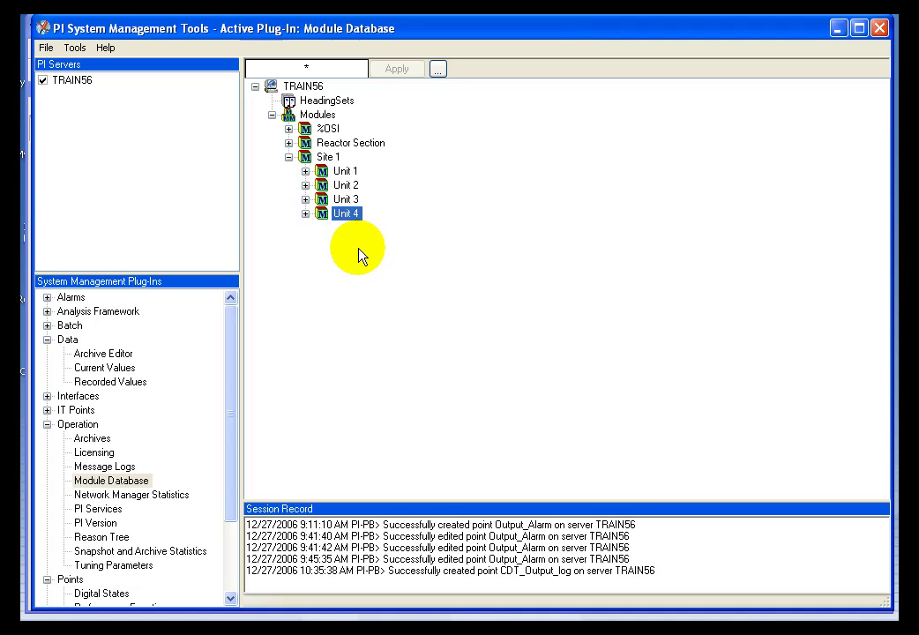